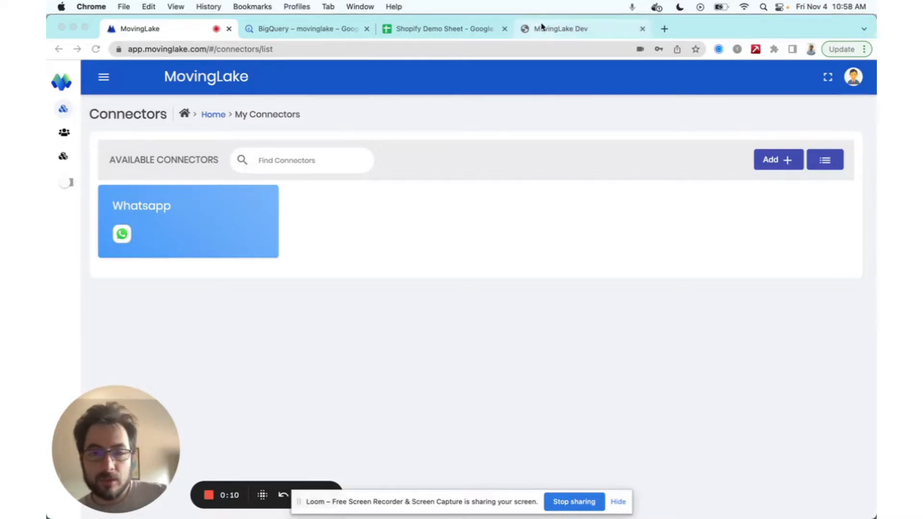
- Look over the MovingLake Dev storefront, the BigQuery console and the Shopify Demo Sheet
{"action": "left_click", "coordinate": [560, 34]}
{"action": "left_click", "coordinate": [559, 32]}
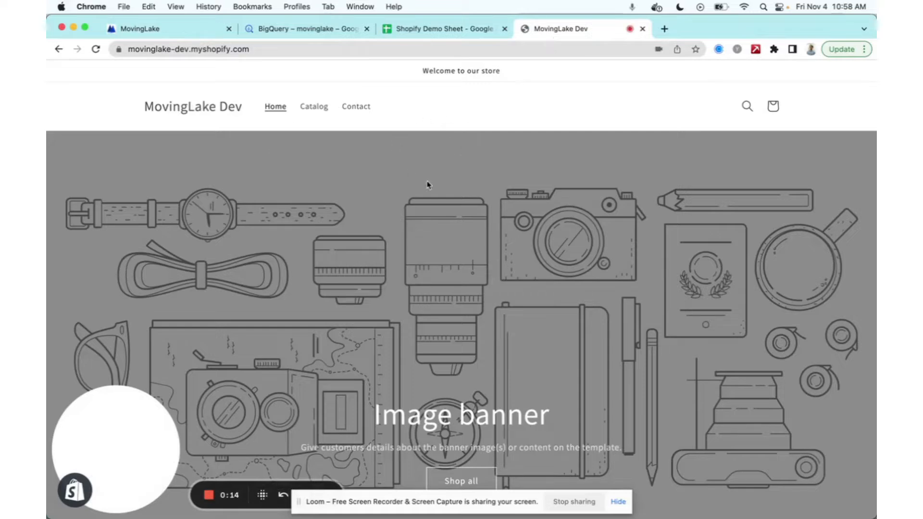
{"action": "left_click", "coordinate": [427, 30]}
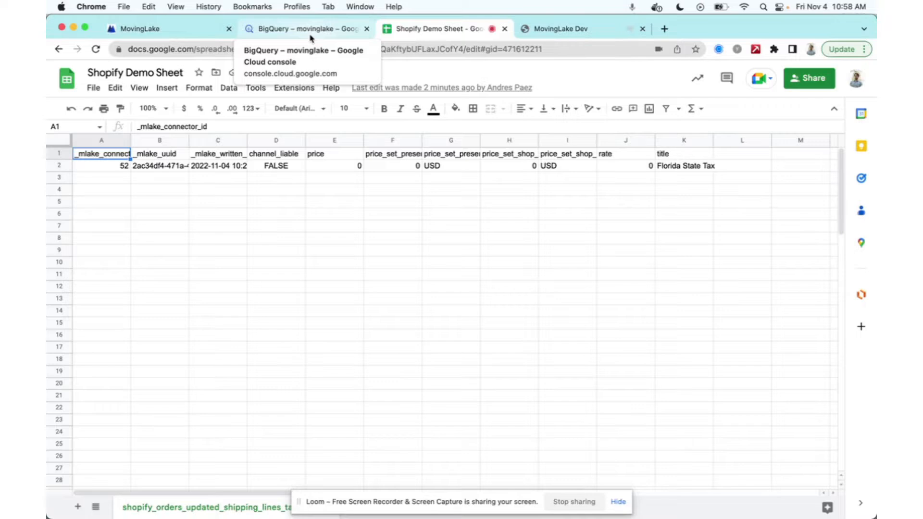
{"action": "left_click", "coordinate": [310, 34]}
{"action": "left_click", "coordinate": [439, 34]}
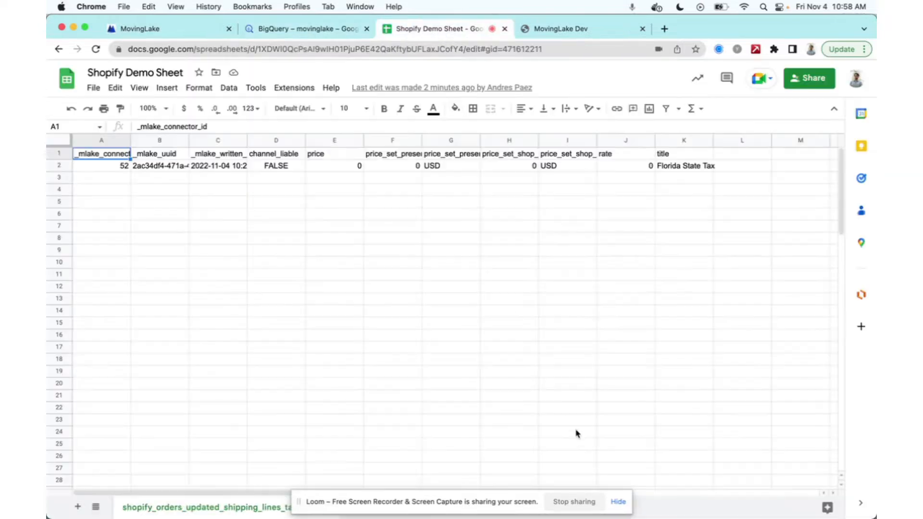
- Add a blank sheet to the Shopify Demo Sheet and delete the shopify_orders_updated_shipping_lines_tax_lines sheet
{"action": "left_click", "coordinate": [620, 502]}
{"action": "left_click_drag", "start_coordinate": [85, 476], "coordinate": [309, 257]}
{"action": "left_click", "coordinate": [78, 508]}
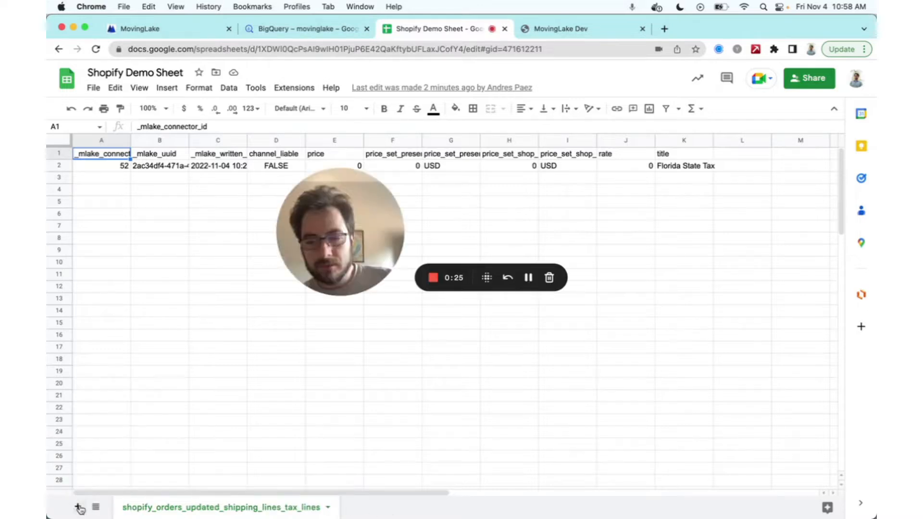
{"action": "left_click", "coordinate": [330, 511]}
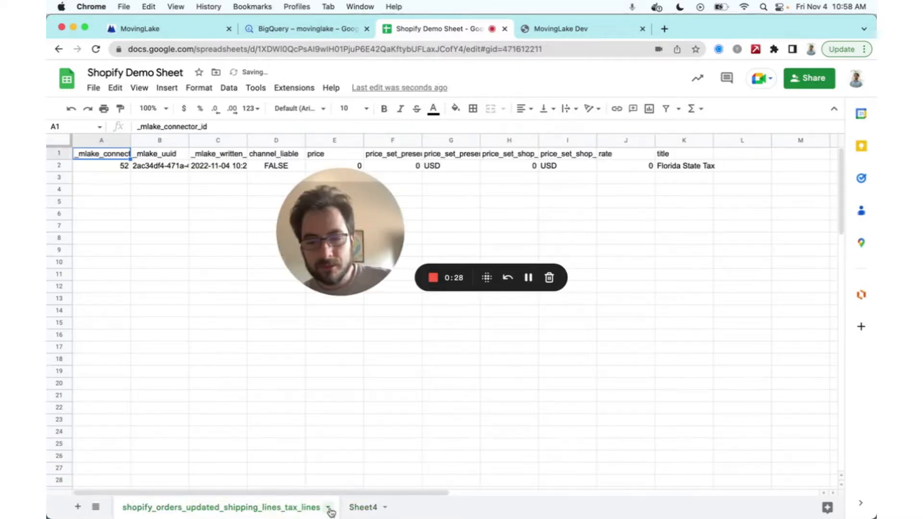
{"action": "left_click", "coordinate": [329, 508]}
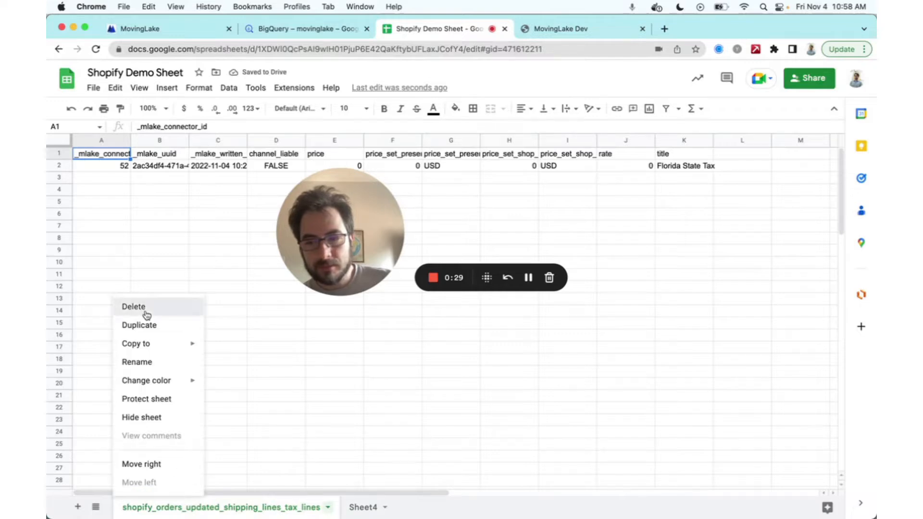
{"action": "left_click", "coordinate": [143, 312]}
{"action": "left_click", "coordinate": [589, 316]}
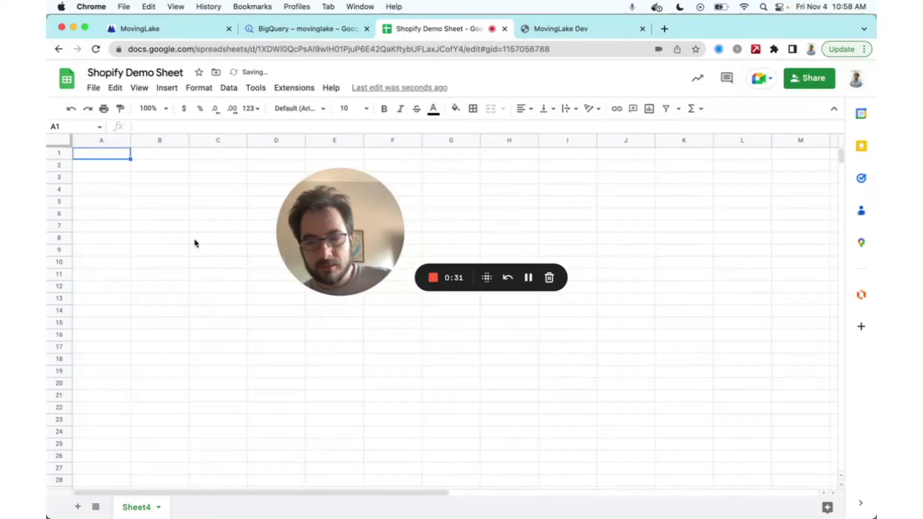
- Switch to MovingLake, create a new connector of the Shopify type and proceed to its credentials
{"action": "left_click", "coordinate": [165, 30]}
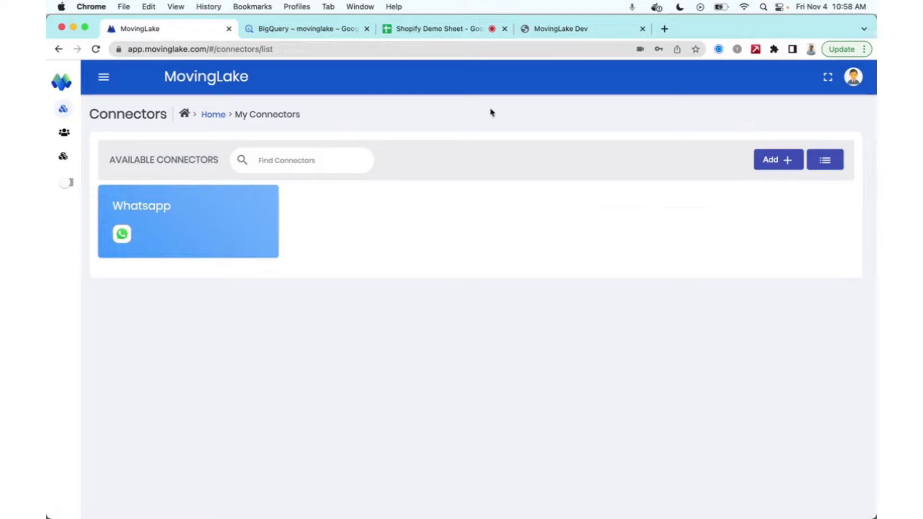
{"action": "left_click", "coordinate": [786, 163]}
{"action": "left_click_drag", "start_coordinate": [345, 174], "coordinate": [515, 71]}
{"action": "scroll", "coordinate": [629, 381], "scroll_direction": "down", "scroll_amount": 15}
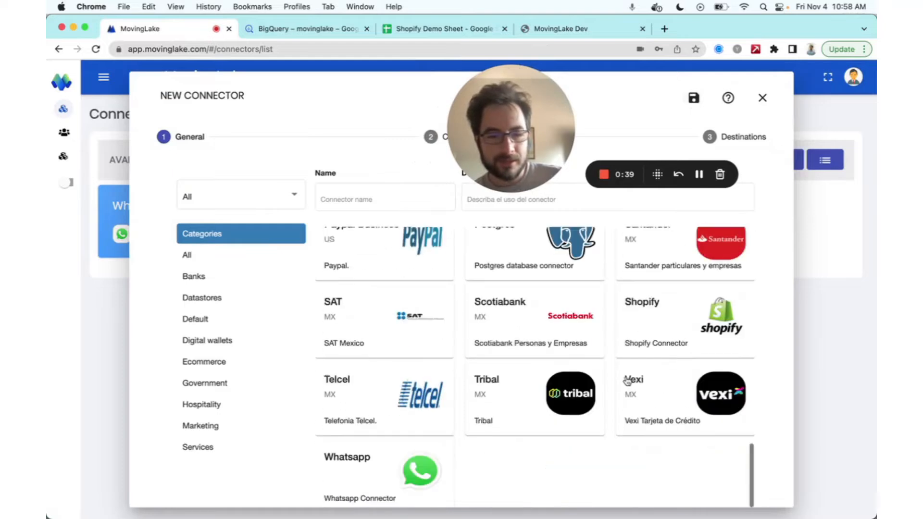
{"action": "left_click", "coordinate": [684, 335]}
{"action": "scroll", "coordinate": [687, 420], "scroll_direction": "down", "scroll_amount": 2}
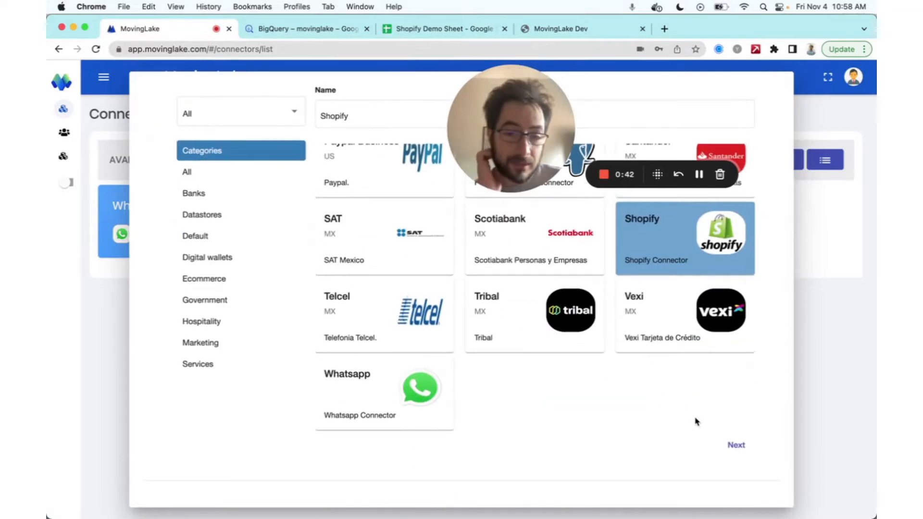
{"action": "left_click", "coordinate": [736, 446]}
- Set the store URL to movinglake-dev.myshopify.com and authorize the connection by installing the movinglake app in the Shopify store
{"action": "left_click", "coordinate": [199, 169]}
{"action": "left_click", "coordinate": [228, 190]}
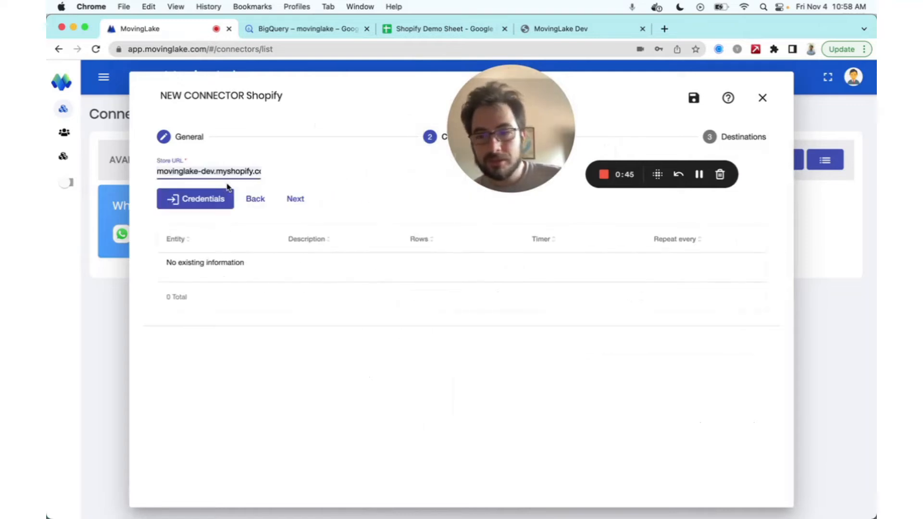
{"action": "left_click", "coordinate": [221, 201]}
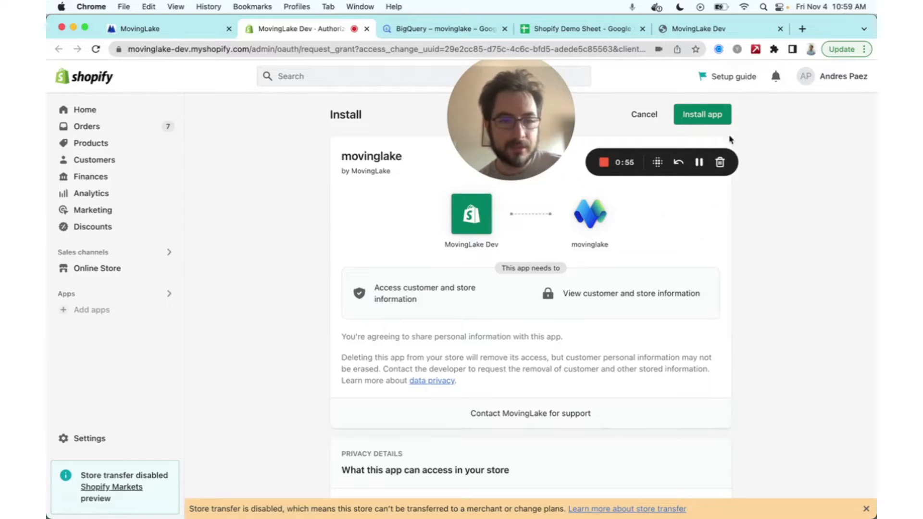
{"action": "left_click_drag", "start_coordinate": [531, 132], "coordinate": [134, 437]}
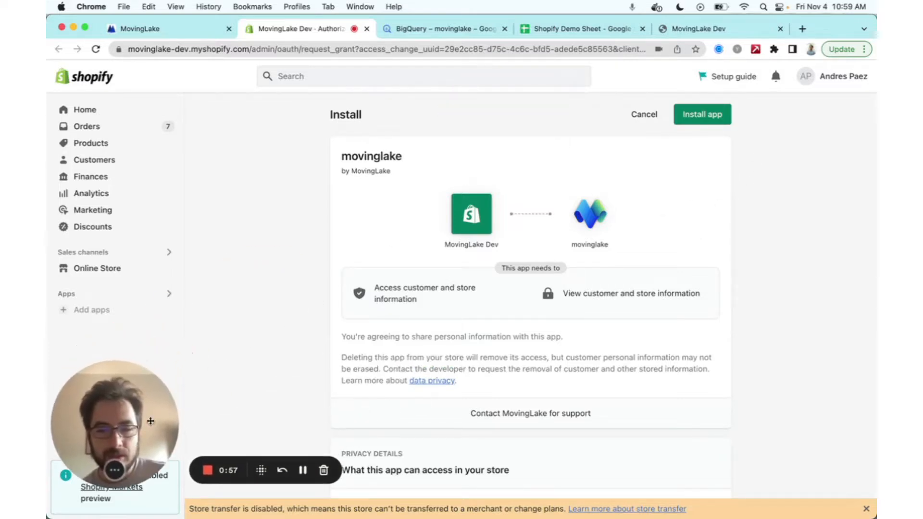
{"action": "left_click", "coordinate": [700, 118]}
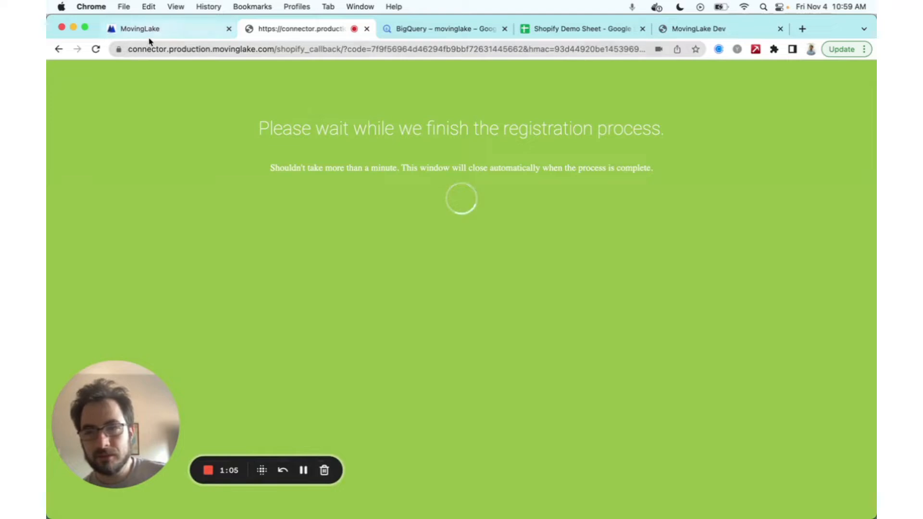
- Return to the MovingLake connector setup and add BigQuery and Google Sheets as its destinations
{"action": "left_click", "coordinate": [182, 34]}
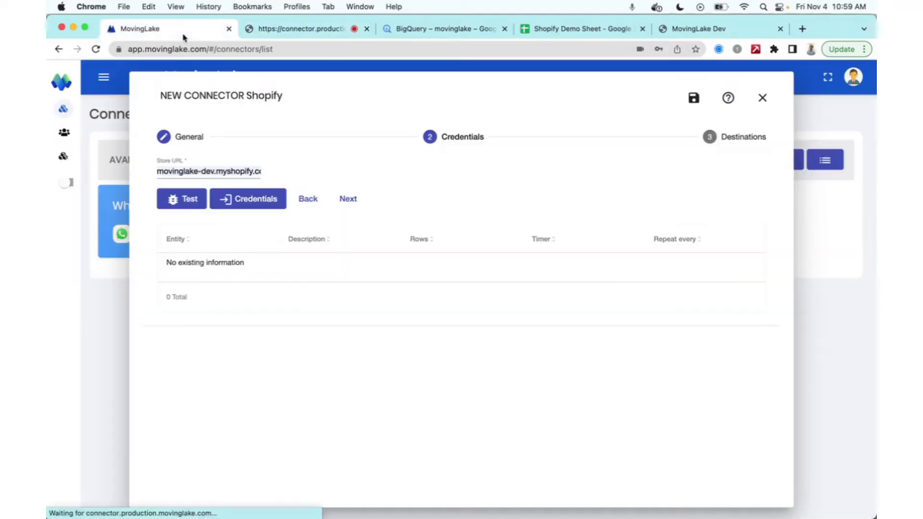
{"action": "left_click", "coordinate": [350, 199]}
{"action": "left_click", "coordinate": [426, 182]}
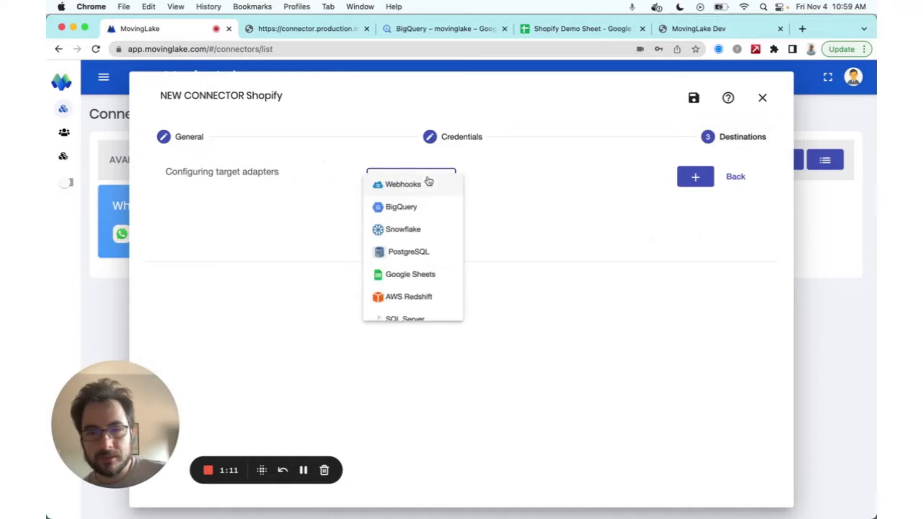
{"action": "left_click", "coordinate": [431, 207]}
{"action": "left_click", "coordinate": [392, 189]}
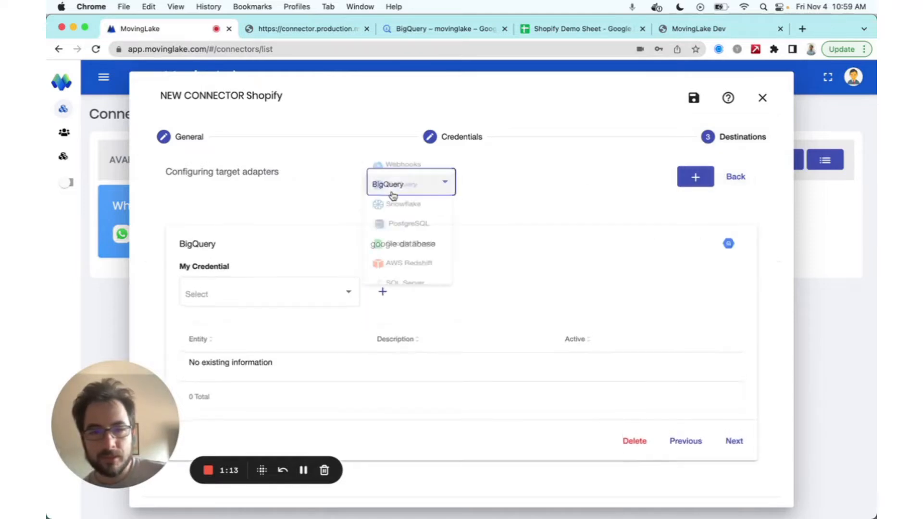
{"action": "left_click", "coordinate": [696, 179]}
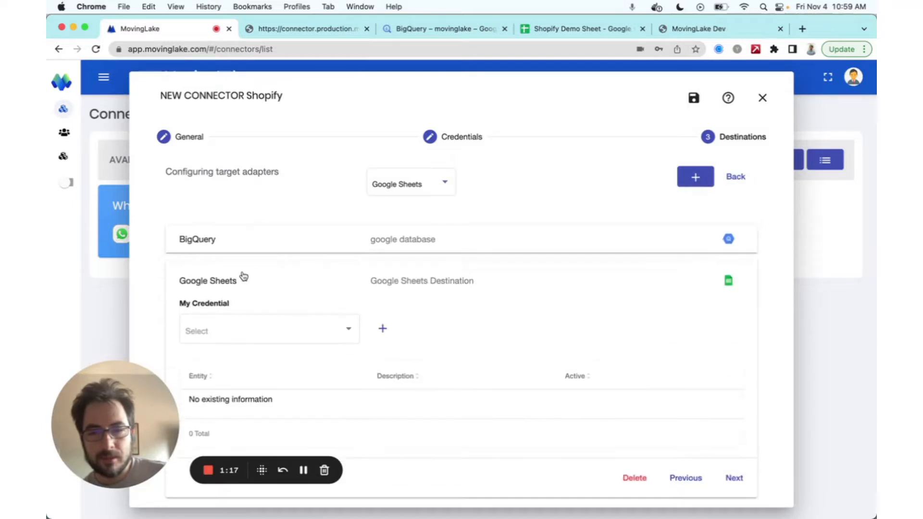
- Assign the MovingLake Bigquery credential to the BigQuery destination and the Shopify Demo Sheet credential to the Google Sheets destination
{"action": "left_click", "coordinate": [254, 240]}
{"action": "left_click", "coordinate": [252, 291]}
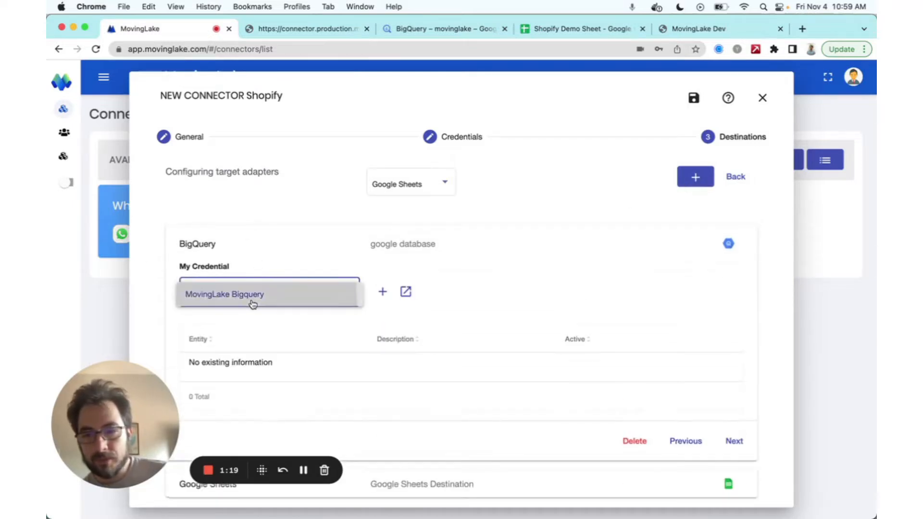
{"action": "left_click", "coordinate": [253, 300]}
{"action": "scroll", "coordinate": [370, 353], "scroll_direction": "down", "scroll_amount": 2}
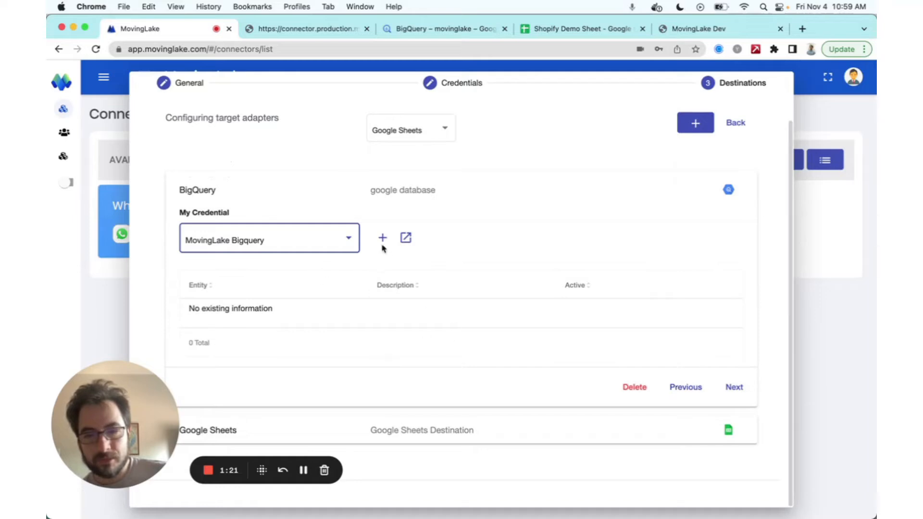
{"action": "left_click", "coordinate": [304, 437]}
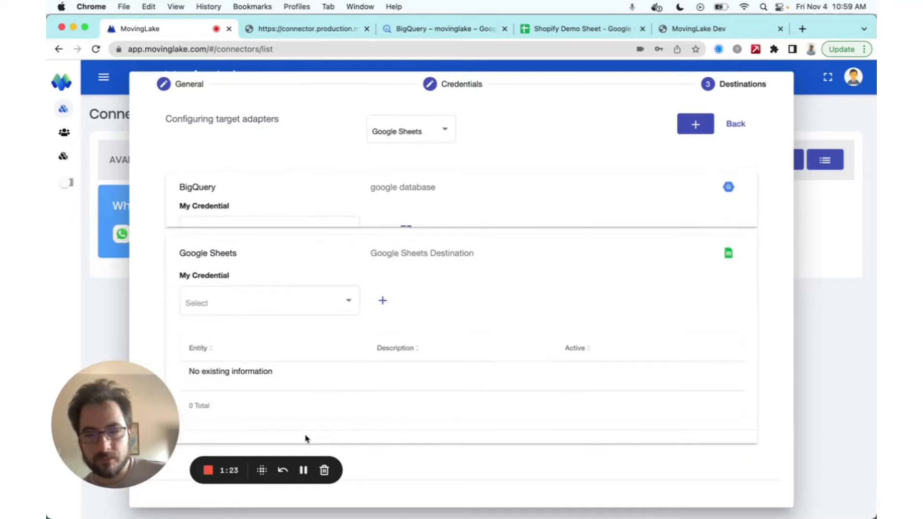
{"action": "left_click", "coordinate": [298, 267]}
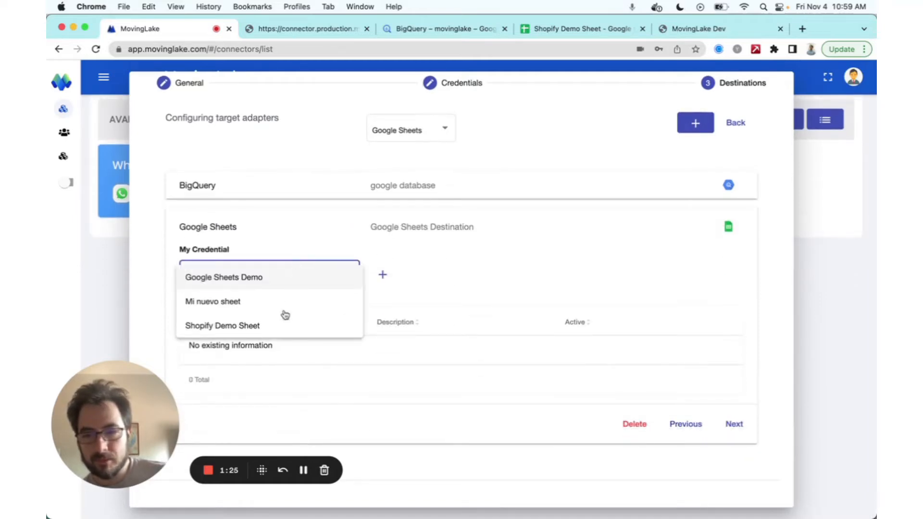
{"action": "left_click", "coordinate": [273, 327]}
{"action": "scroll", "coordinate": [544, 227], "scroll_direction": "up", "scroll_amount": 2}
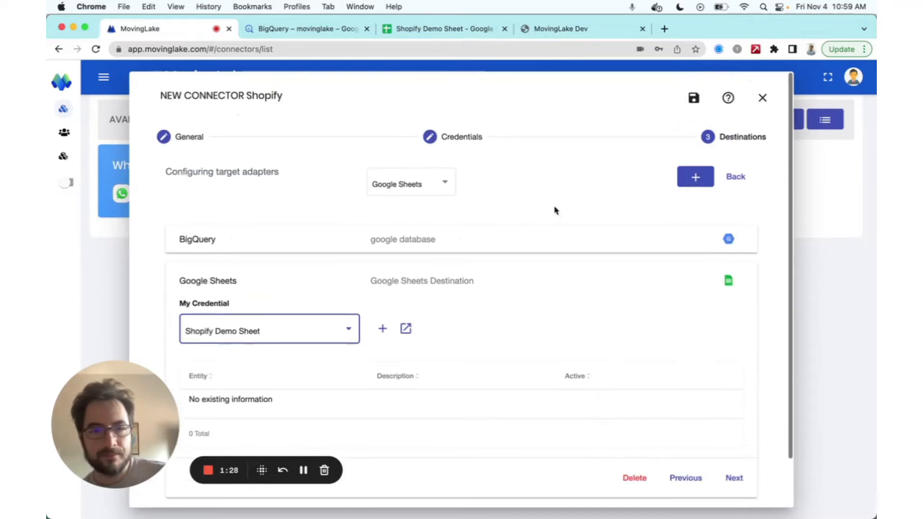
- Save the new Shopify connector and confirm its creation
{"action": "left_click", "coordinate": [694, 98]}
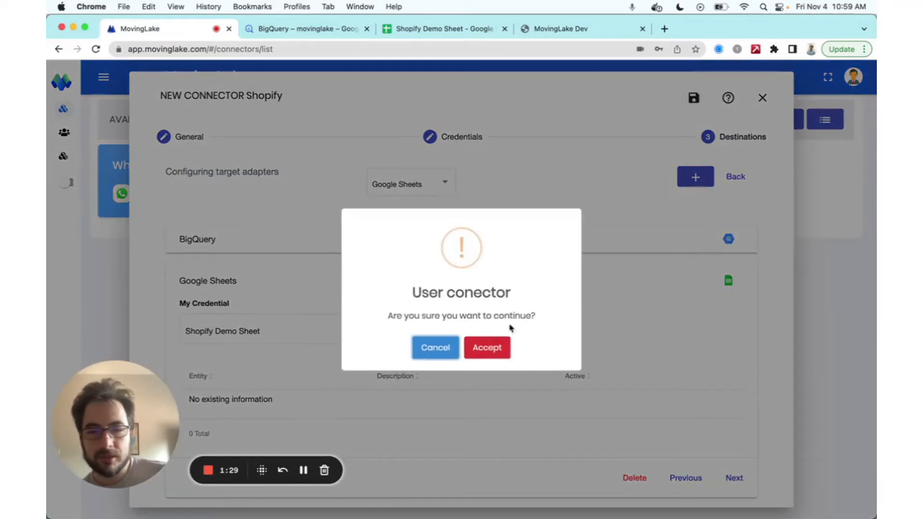
{"action": "left_click", "coordinate": [493, 349]}
{"action": "left_click", "coordinate": [461, 350]}
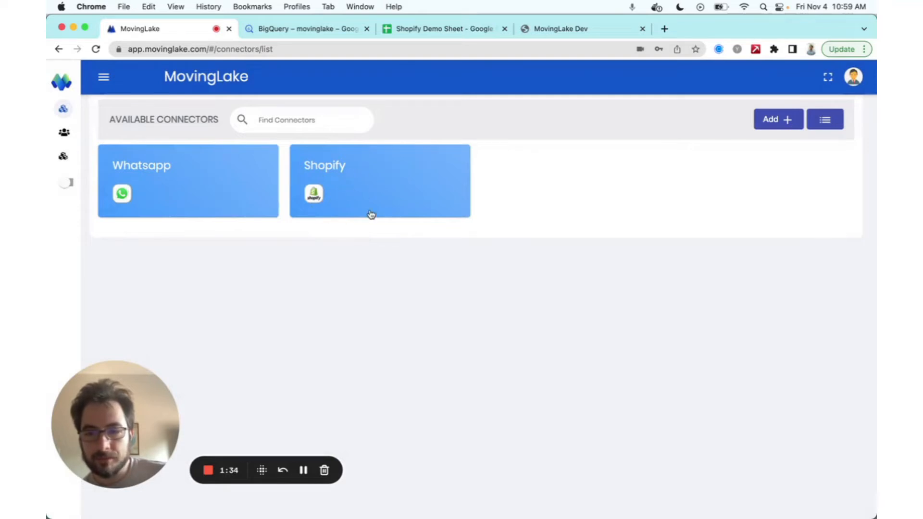
- Switch to the MovingLake Dev store, add one blue meadow product from the catalog to the cart and open the cart
{"action": "left_click", "coordinate": [594, 30]}
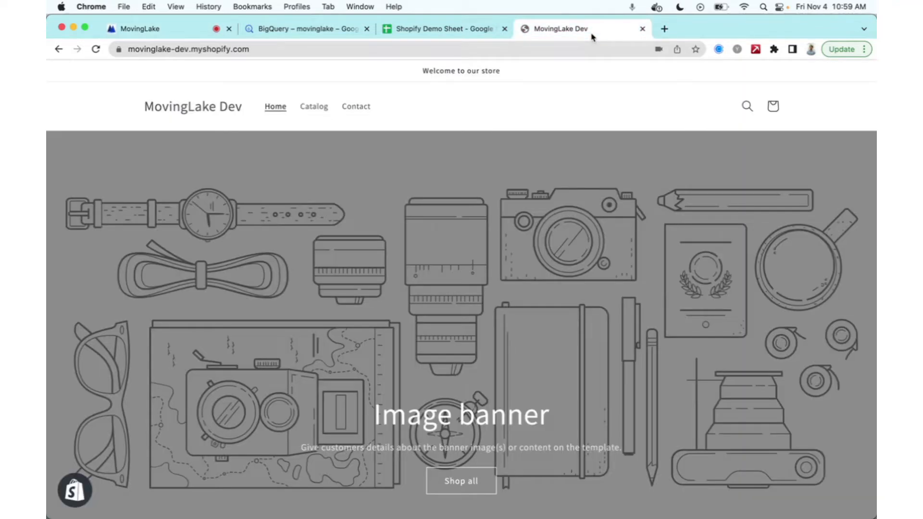
{"action": "left_click", "coordinate": [316, 107]}
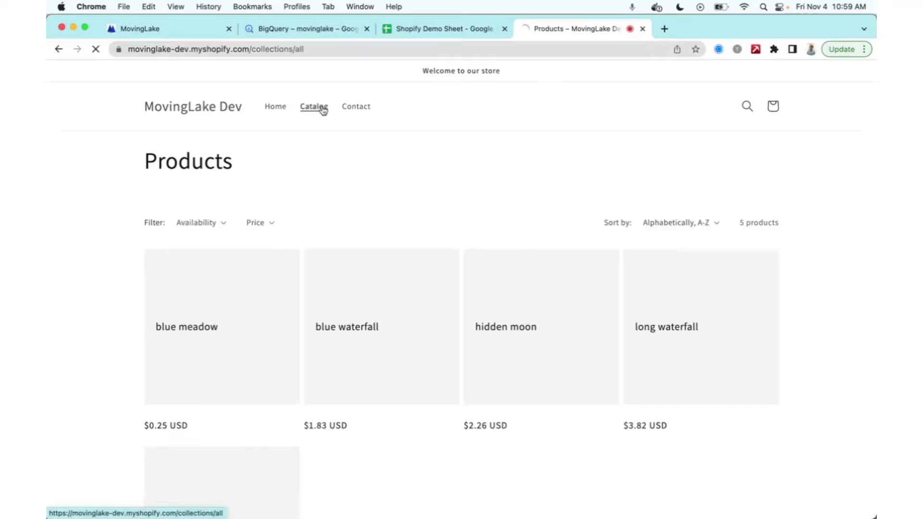
{"action": "left_click", "coordinate": [213, 321]}
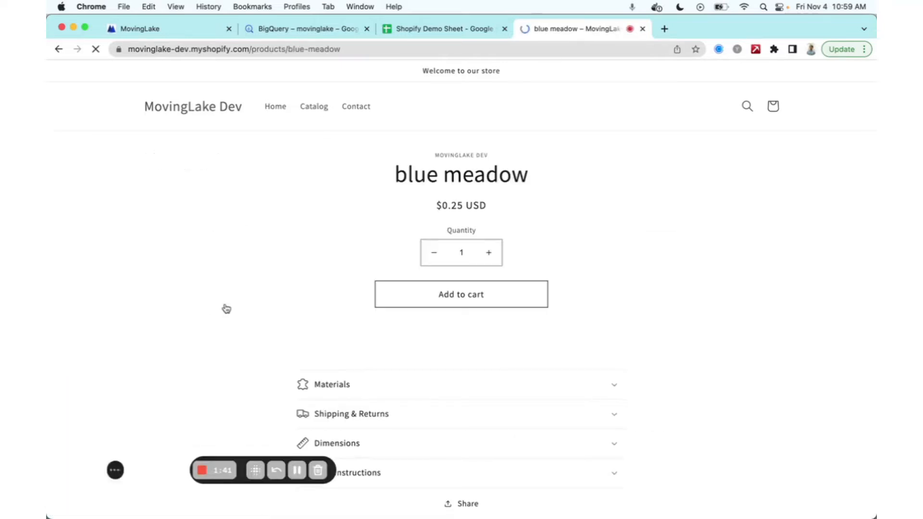
{"action": "left_click", "coordinate": [494, 295]}
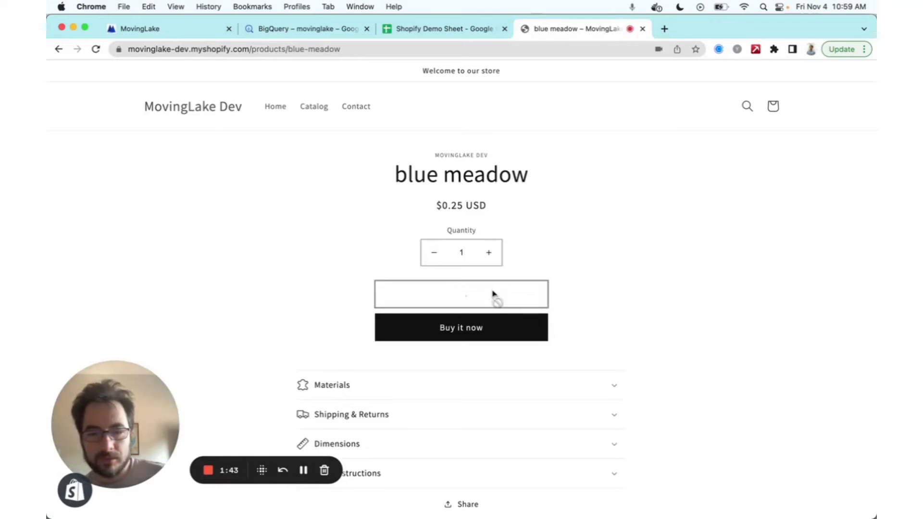
{"action": "left_click", "coordinate": [679, 221]}
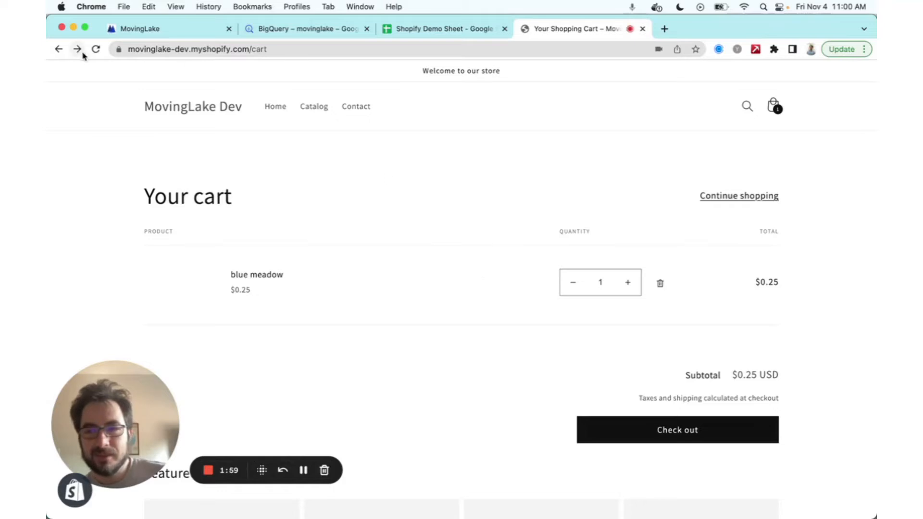
- Return to the blue meadow product page and try to buy the product immediately
{"action": "left_click", "coordinate": [58, 50]}
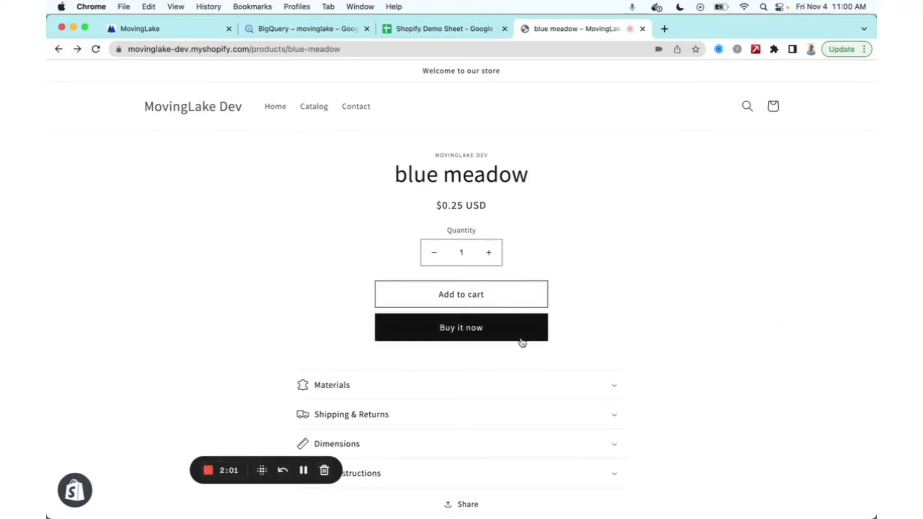
{"action": "left_click", "coordinate": [481, 328]}
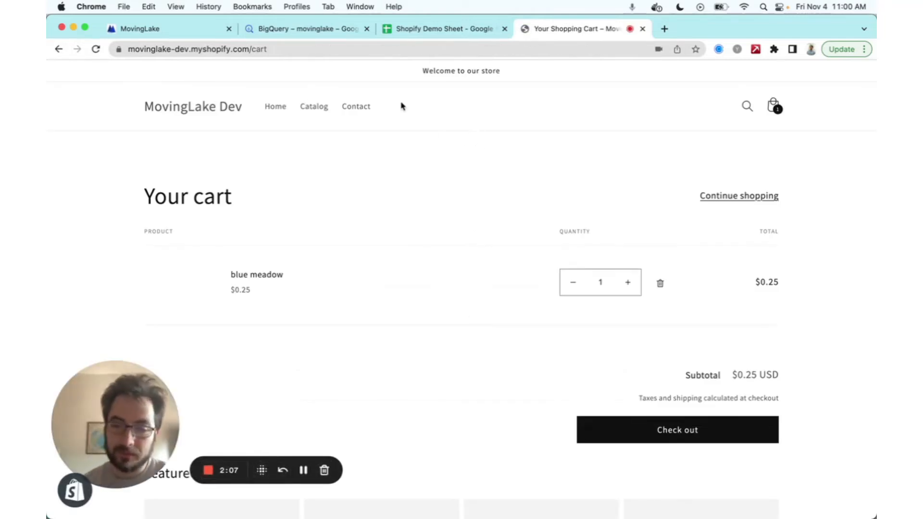
- Switch to the Shopify Demo Sheet spreadsheet and look over the cart and checkout sheets in it
{"action": "left_click", "coordinate": [432, 31]}
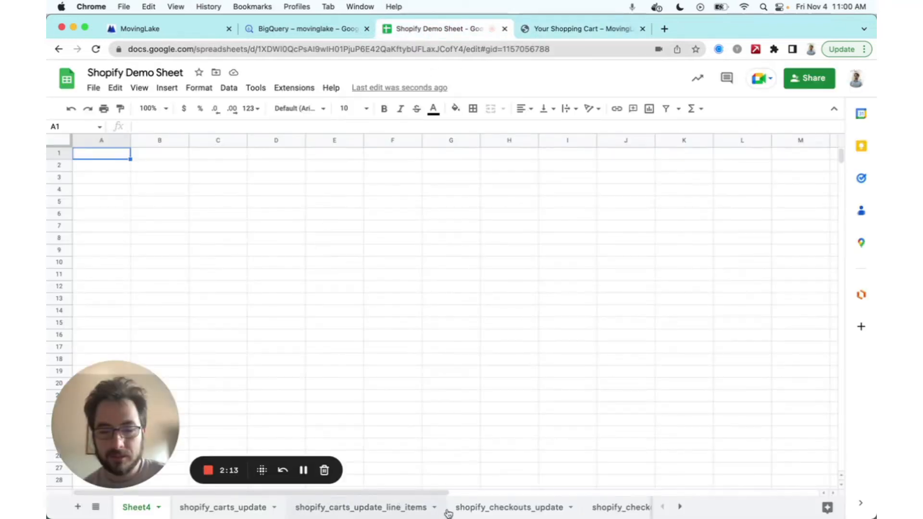
{"action": "left_click", "coordinate": [679, 508]}
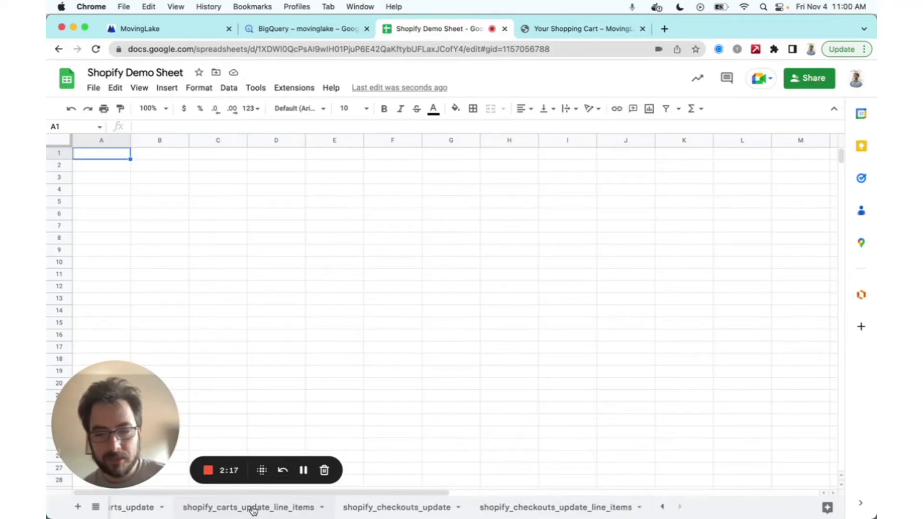
- Switch to BigQuery, reload it and preview the rows of the shopify_checkouts_update_raw table in the movinglake_shopify_demo dataset
{"action": "left_click", "coordinate": [294, 28]}
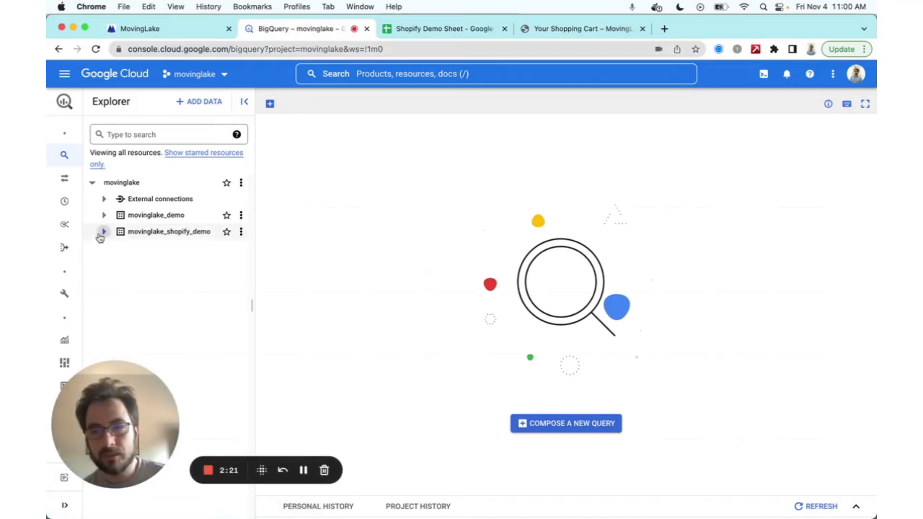
{"action": "left_click", "coordinate": [104, 232]}
{"action": "left_click", "coordinate": [252, 45]}
{"action": "key", "text": "Return"}
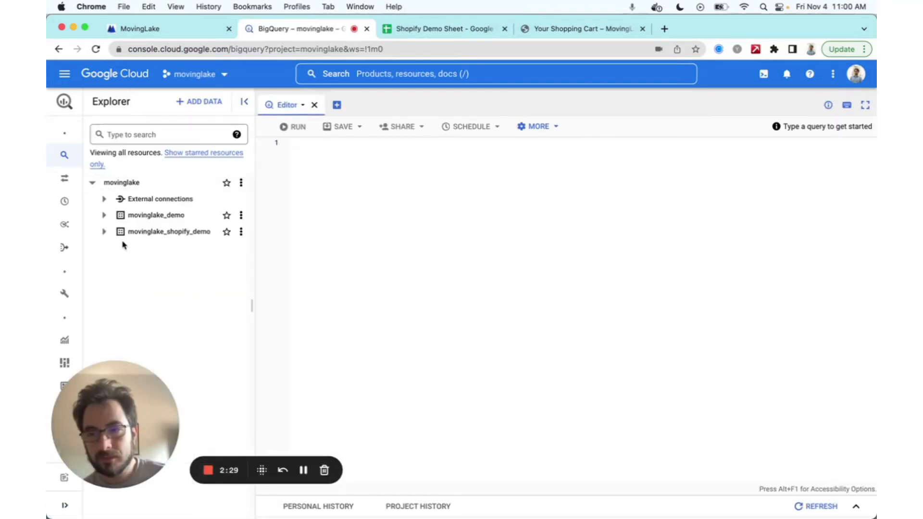
{"action": "left_click", "coordinate": [103, 232]}
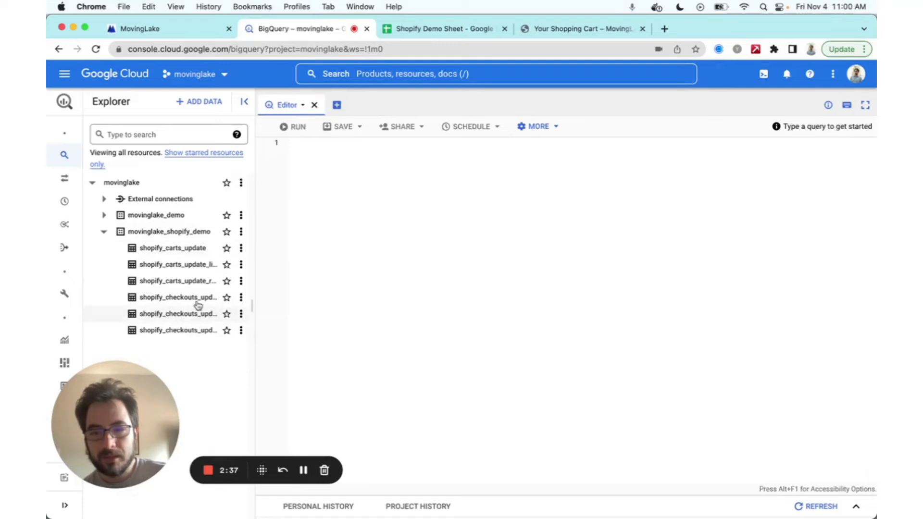
{"action": "left_click", "coordinate": [190, 332]}
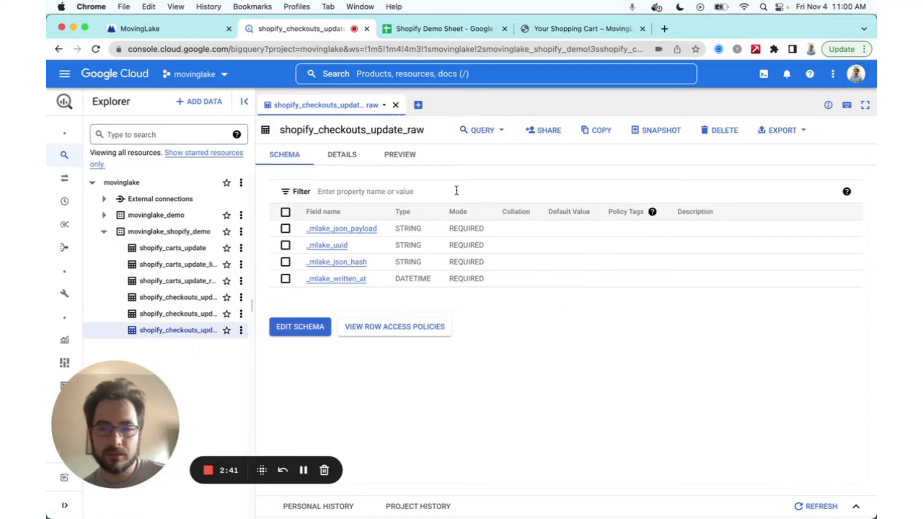
{"action": "left_click", "coordinate": [399, 155]}
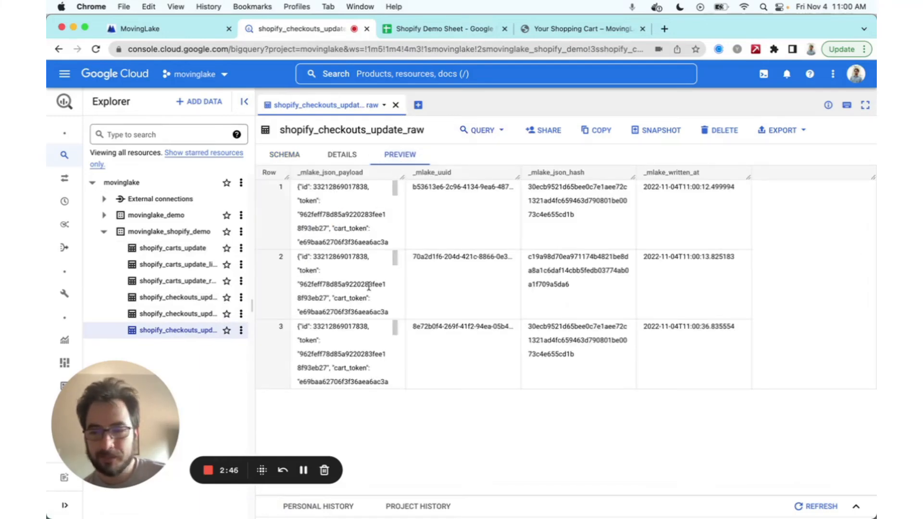
- Return to the Shopify Demo Sheet and examine the synced cart rows across the columns of the shopify_carts_update_line_items sheet
{"action": "left_click", "coordinate": [443, 30]}
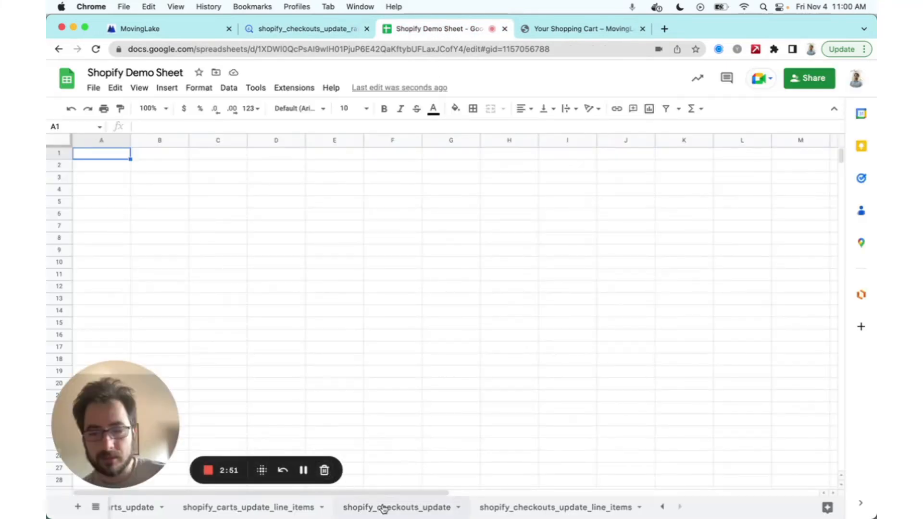
{"action": "scroll", "coordinate": [383, 509], "scroll_direction": "left", "scroll_amount": 1}
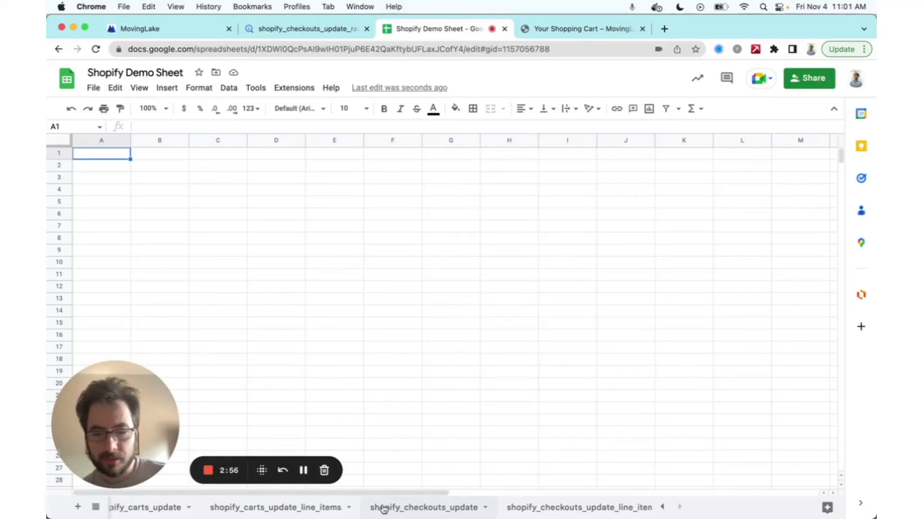
{"action": "scroll", "coordinate": [383, 510], "scroll_direction": "left", "scroll_amount": 3}
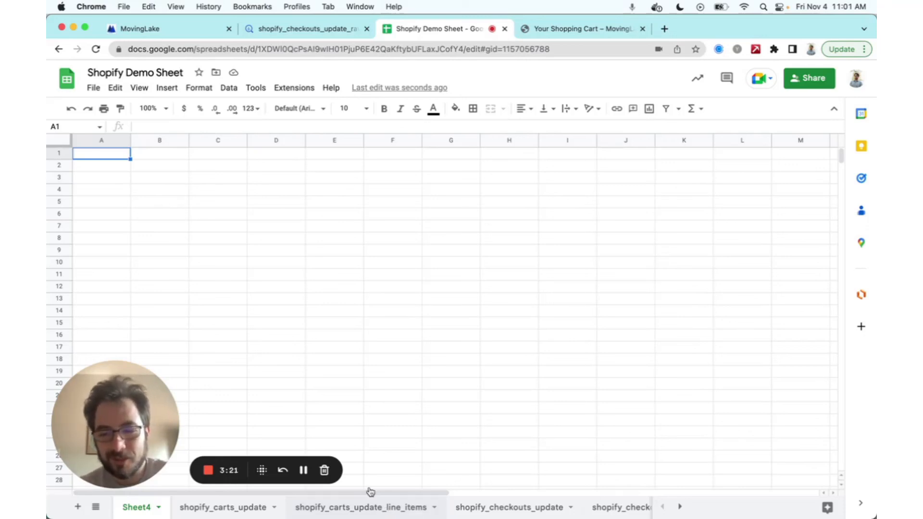
{"action": "left_click", "coordinate": [403, 510]}
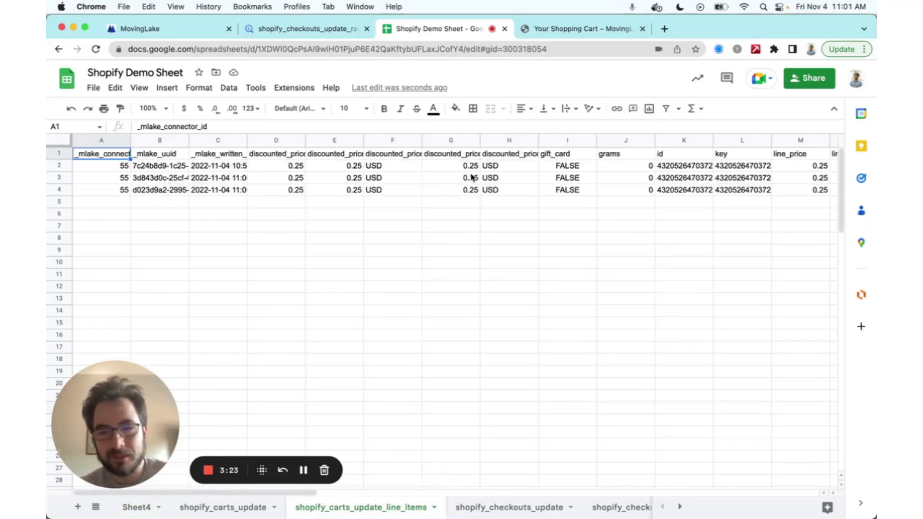
{"action": "scroll", "coordinate": [463, 187], "scroll_direction": "right", "scroll_amount": 10}
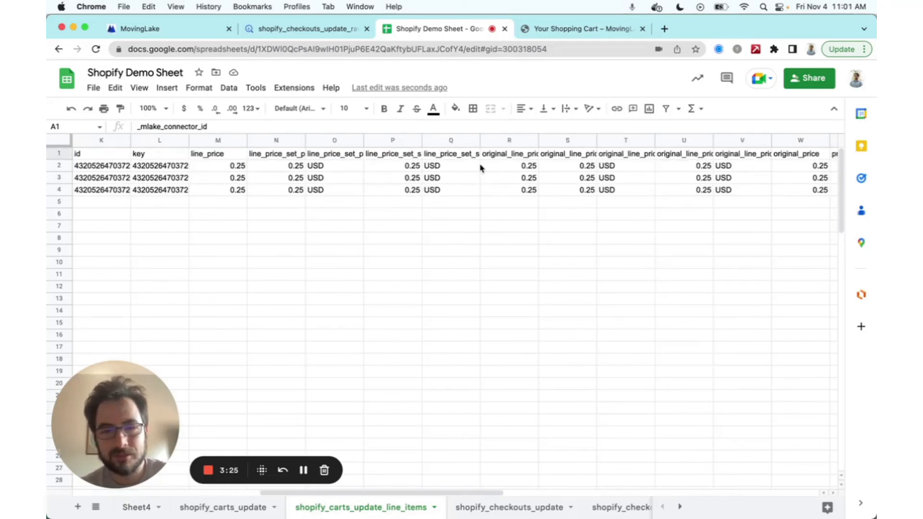
{"action": "scroll", "coordinate": [480, 168], "scroll_direction": "right", "scroll_amount": 10}
{"action": "scroll", "coordinate": [371, 185], "scroll_direction": "left", "scroll_amount": 15}
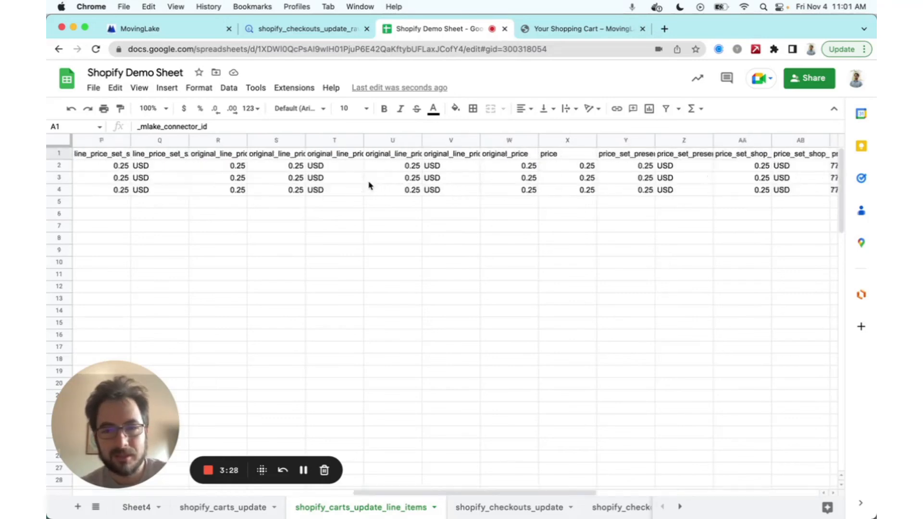